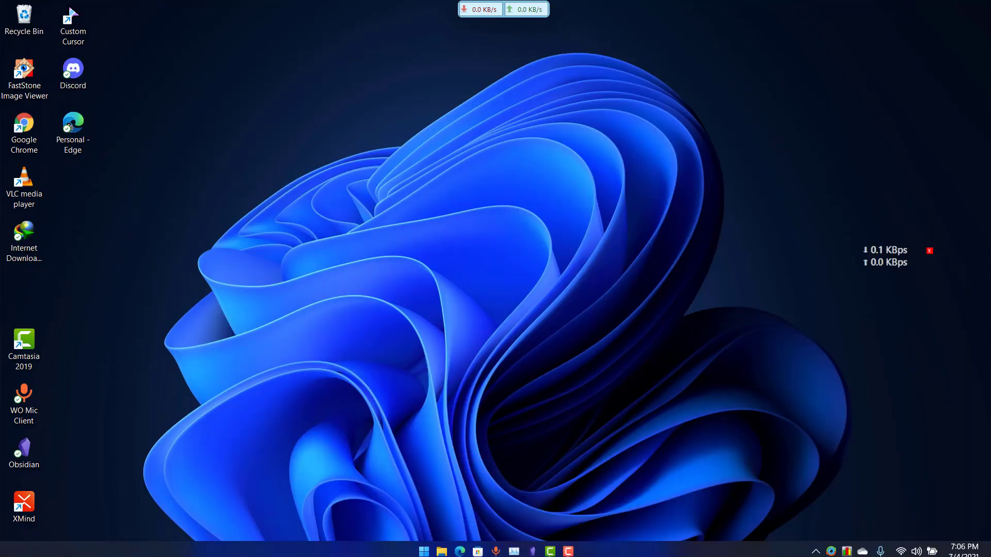
Restore the CNET NetSpeedMonitor (64-bit) download page and highlight the NetSpeedMonitor title.
{"action": "left_click", "coordinate": [461, 548]}
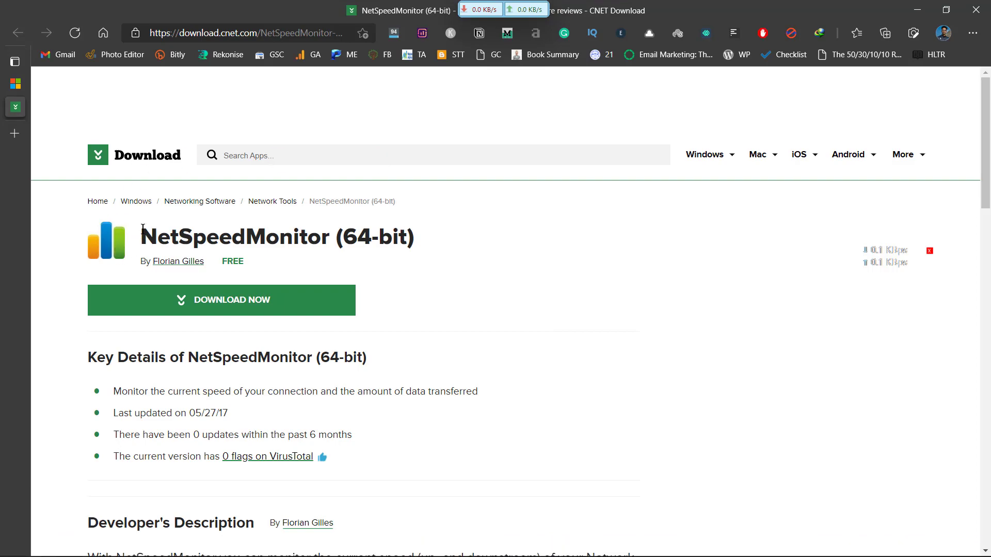
{"action": "left_click_drag", "start_coordinate": [139, 236], "coordinate": [443, 250]}
{"action": "scroll", "coordinate": [441, 250], "scroll_direction": "down", "scroll_amount": 5}
{"action": "scroll", "coordinate": [433, 228], "scroll_direction": "down", "scroll_amount": 5}
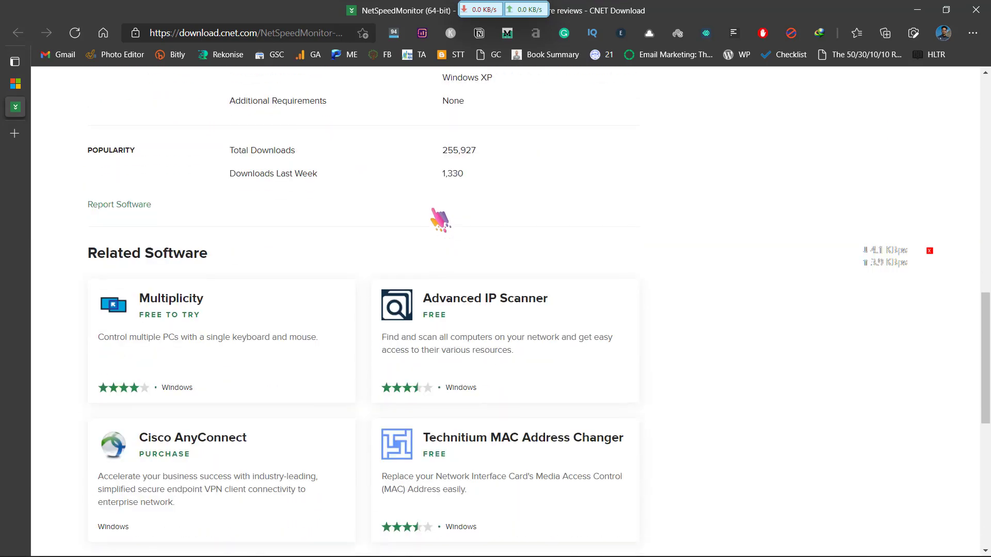
{"action": "scroll", "coordinate": [438, 225], "scroll_direction": "down", "scroll_amount": 4}
{"action": "scroll", "coordinate": [442, 225], "scroll_direction": "down", "scroll_amount": 4}
{"action": "scroll", "coordinate": [445, 222], "scroll_direction": "down", "scroll_amount": 2}
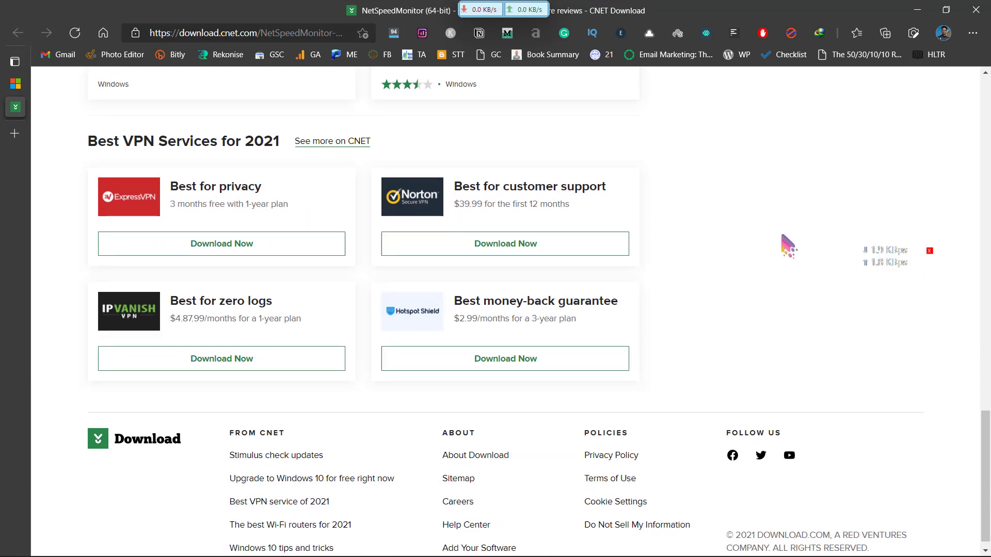
{"action": "scroll", "coordinate": [786, 243], "scroll_direction": "up", "scroll_amount": 5}
{"action": "scroll", "coordinate": [888, 291], "scroll_direction": "up", "scroll_amount": 1}
{"action": "scroll", "coordinate": [542, 279], "scroll_direction": "up", "scroll_amount": 6}
{"action": "scroll", "coordinate": [194, 262], "scroll_direction": "up", "scroll_amount": 1}
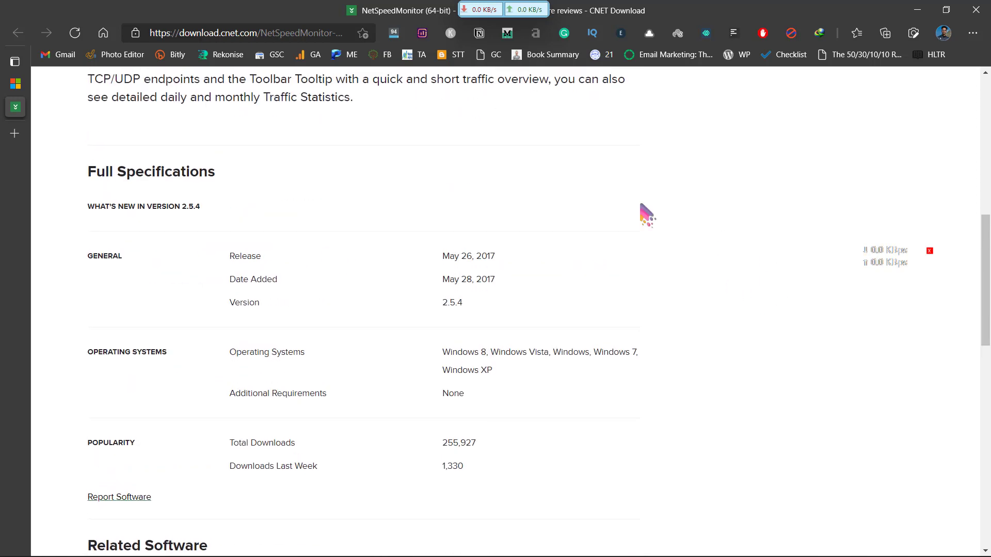
{"action": "scroll", "coordinate": [310, 202], "scroll_direction": "up", "scroll_amount": 5}
{"action": "scroll", "coordinate": [232, 216], "scroll_direction": "up", "scroll_amount": 5}
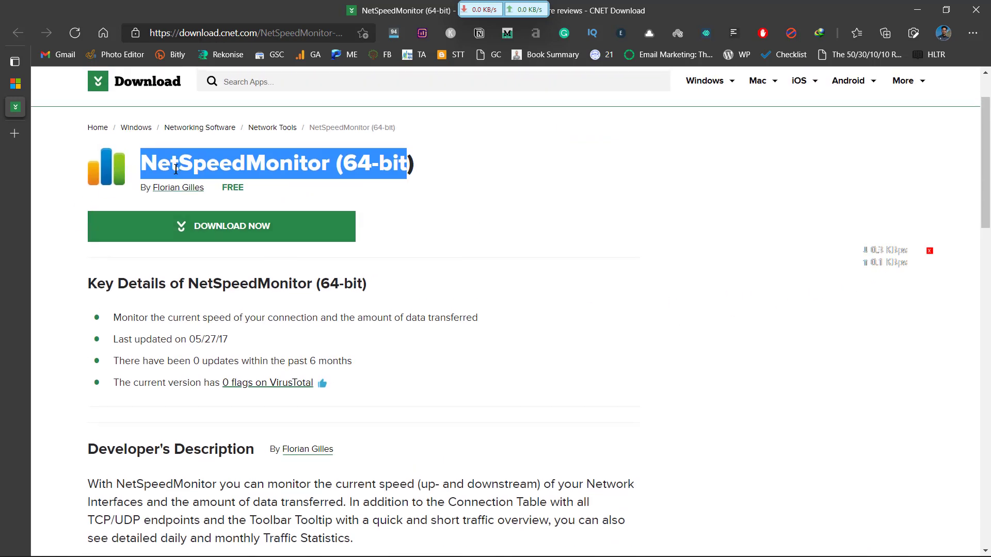
{"action": "left_click", "coordinate": [131, 170]}
{"action": "mouse_move", "coordinate": [140, 164]}
{"action": "left_mouse_down"}
{"action": "mouse_move", "coordinate": [352, 164]}
{"action": "mouse_move", "coordinate": [333, 165]}
{"action": "left_mouse_up"}
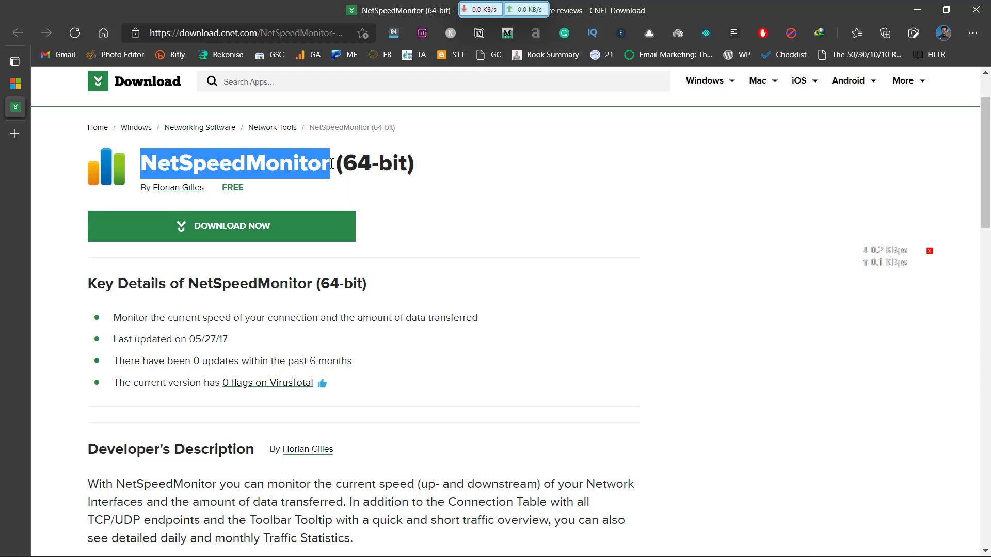
{"action": "left_click", "coordinate": [333, 164]}
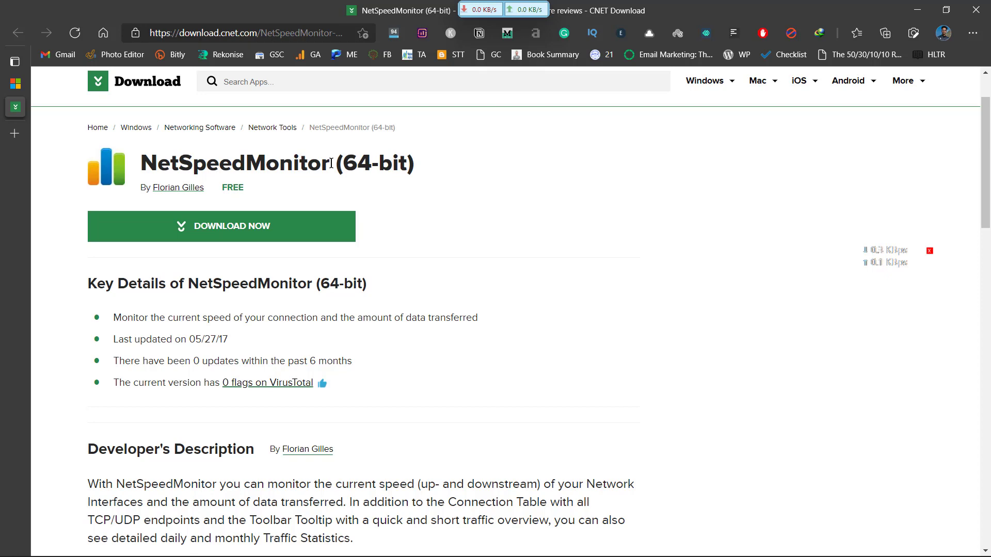
{"action": "left_click", "coordinate": [917, 10]}
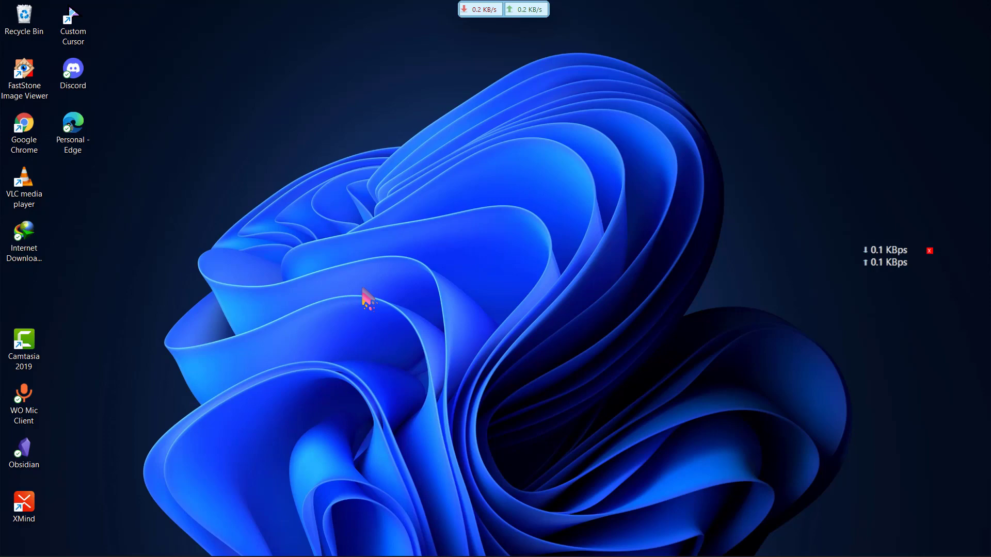
Bring Edge back and view the Microsoft Store Net Speed Meter listing, selecting its title.
{"action": "left_click", "coordinate": [459, 551]}
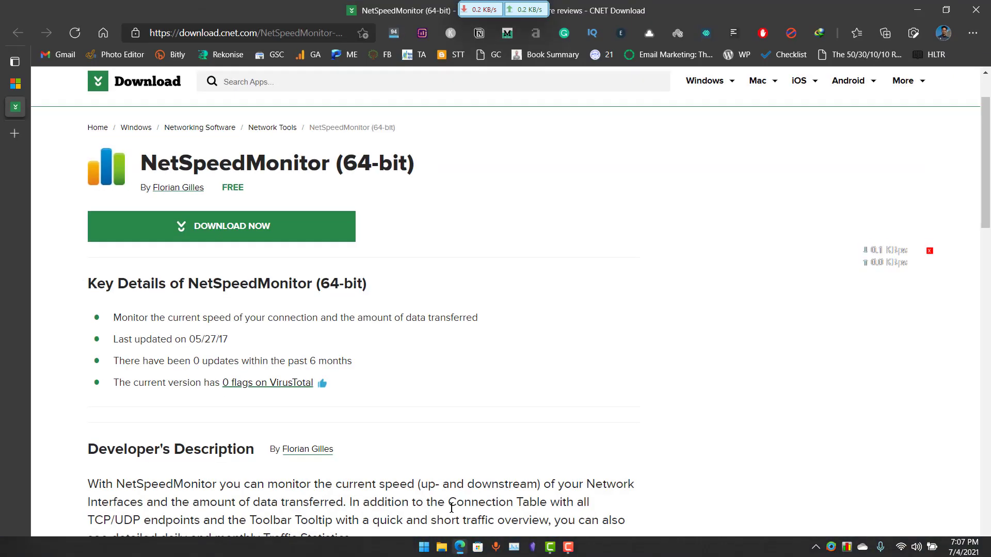
{"action": "left_click", "coordinate": [15, 83]}
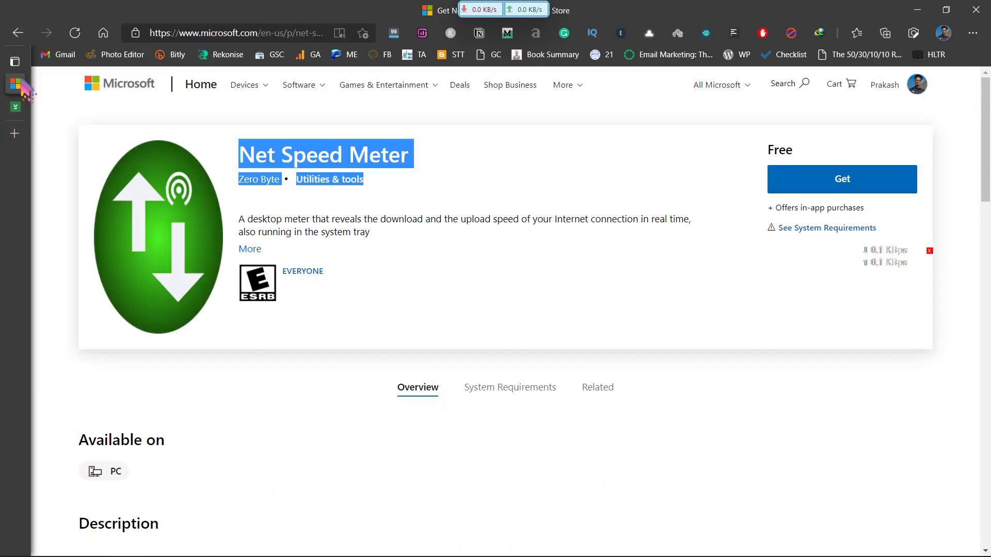
{"action": "left_click", "coordinate": [237, 155]}
{"action": "left_click_drag", "start_coordinate": [238, 155], "coordinate": [441, 159]}
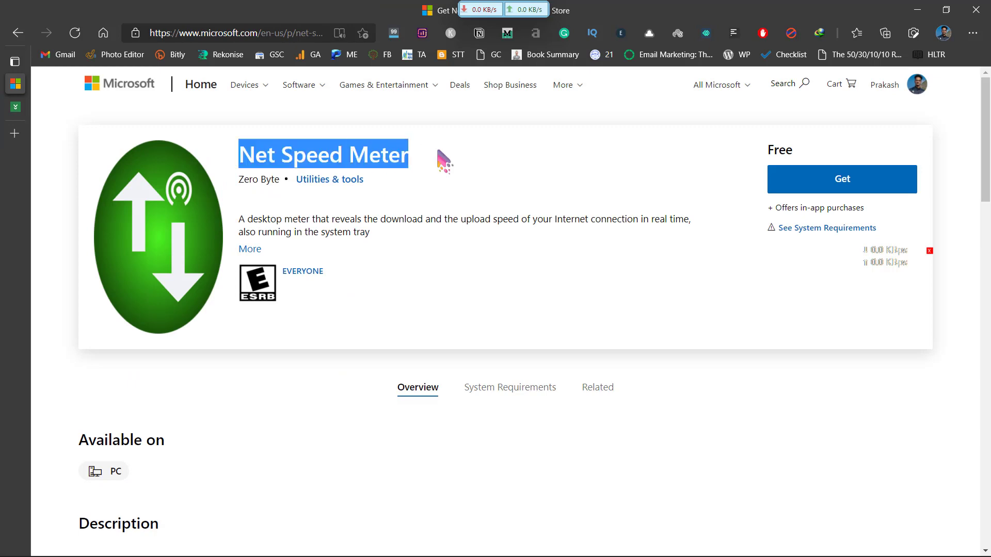
Minimize Edge and drag the desktop speed readout up and to the left.
{"action": "left_click_drag", "start_coordinate": [415, 220], "coordinate": [405, 221]}
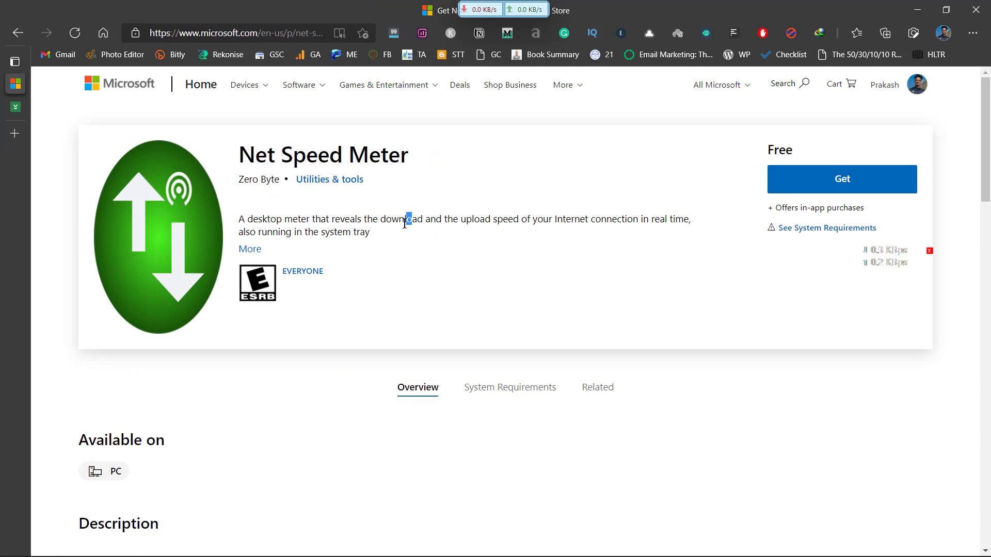
{"action": "left_click", "coordinate": [916, 10]}
{"action": "left_click_drag", "start_coordinate": [890, 255], "coordinate": [754, 205]}
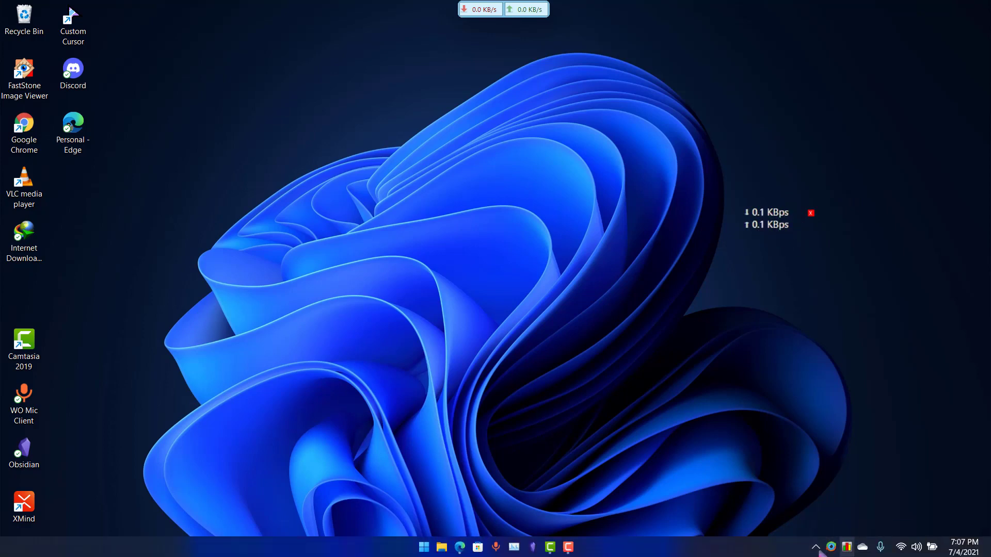
Show the hidden tray icons through the overflow chevron, then bring up the taskbar menu.
{"action": "left_click", "coordinate": [816, 548]}
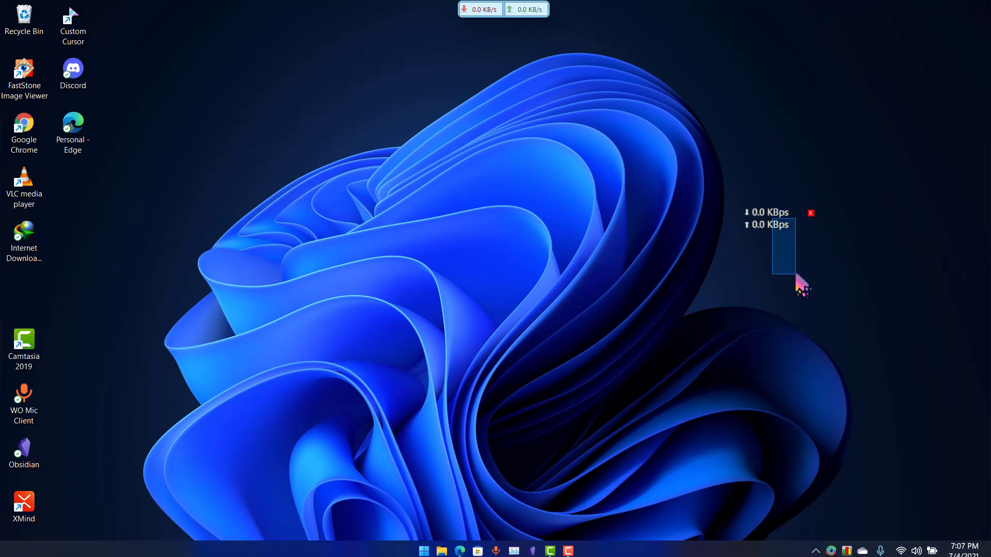
{"action": "left_click", "coordinate": [802, 295]}
{"action": "left_click", "coordinate": [816, 548]}
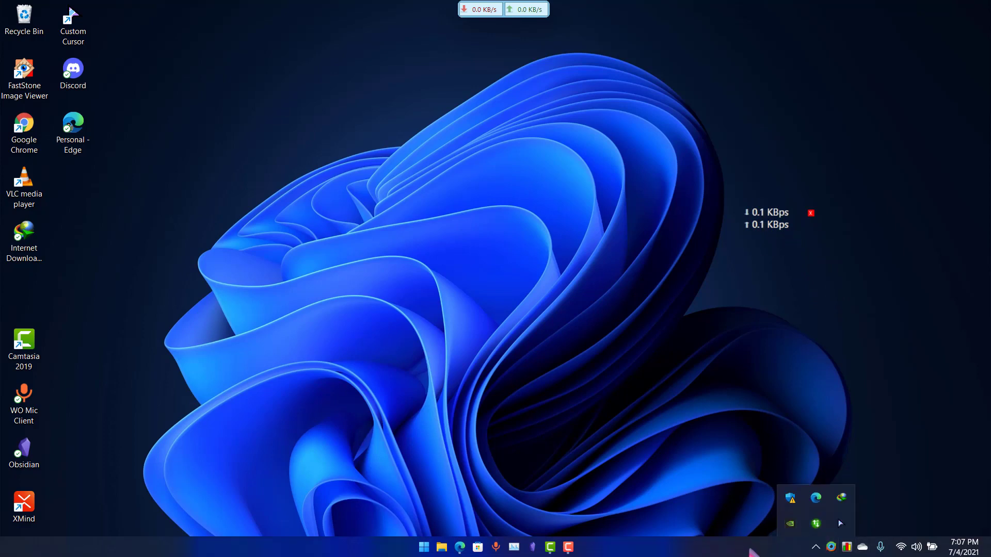
{"action": "right_click", "coordinate": [779, 546]}
In Taskbar settings, turn 'Automatically hide the taskbar' off, then back on.
{"action": "left_click", "coordinate": [804, 537]}
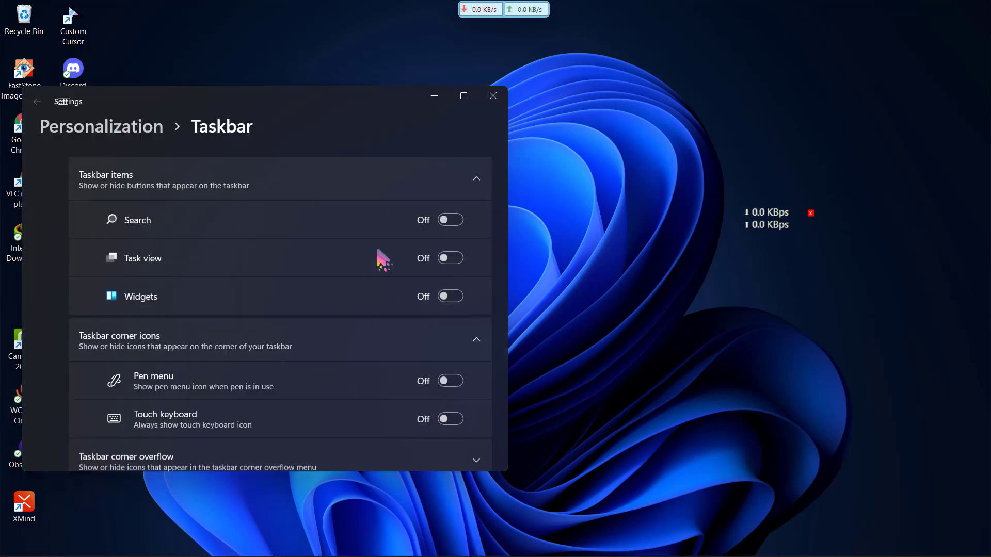
{"action": "scroll", "coordinate": [380, 262], "scroll_direction": "down", "scroll_amount": 3}
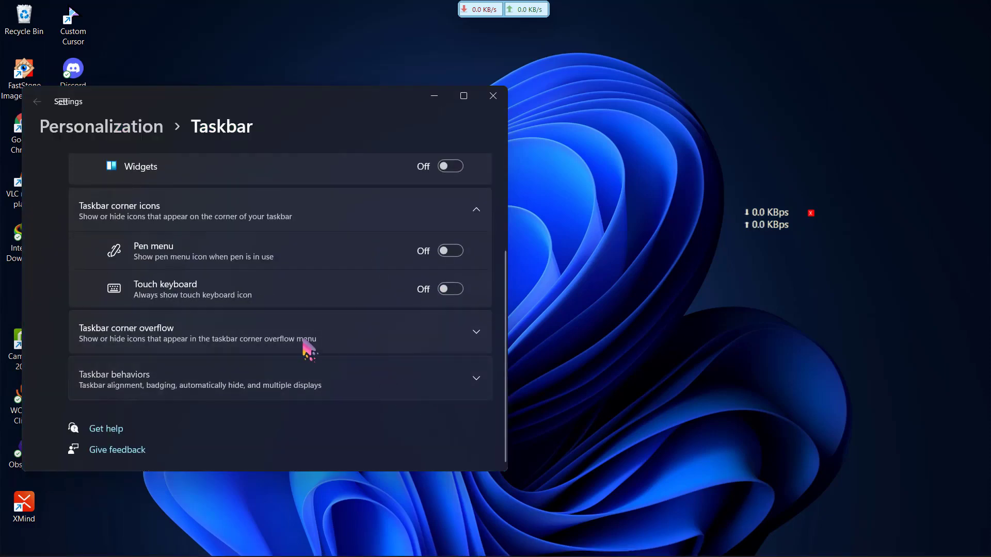
{"action": "left_click", "coordinate": [414, 380]}
{"action": "left_click", "coordinate": [113, 260]}
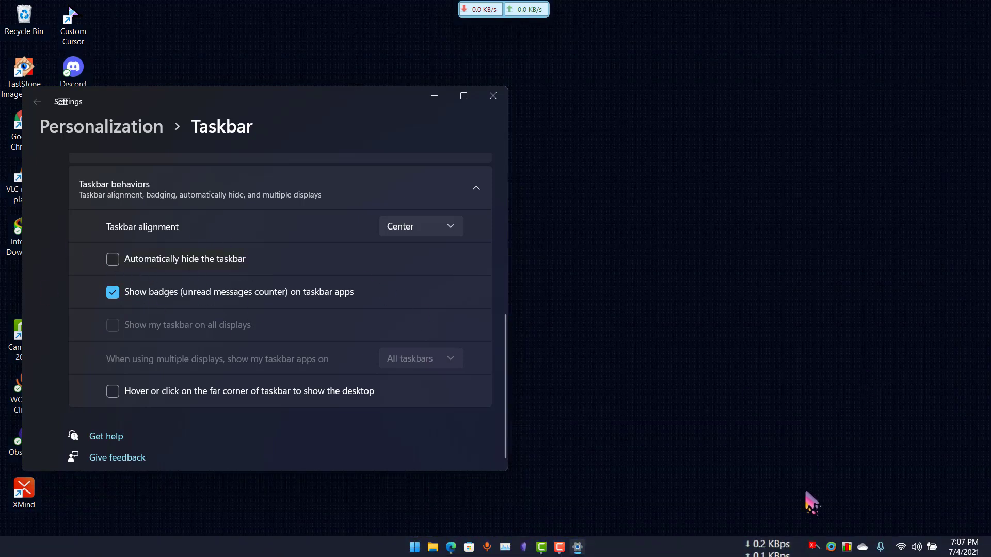
{"action": "left_click", "coordinate": [781, 547]}
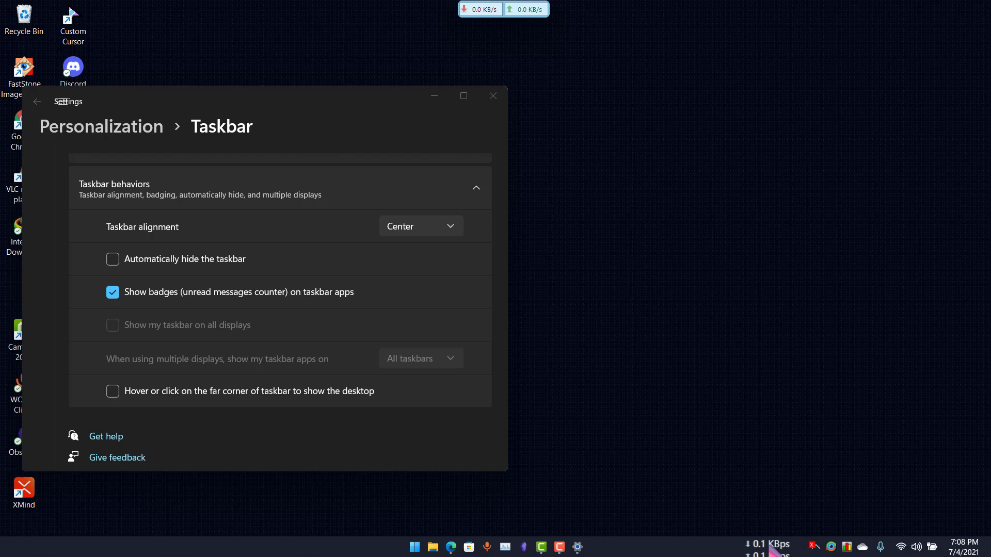
{"action": "left_click", "coordinate": [113, 260]}
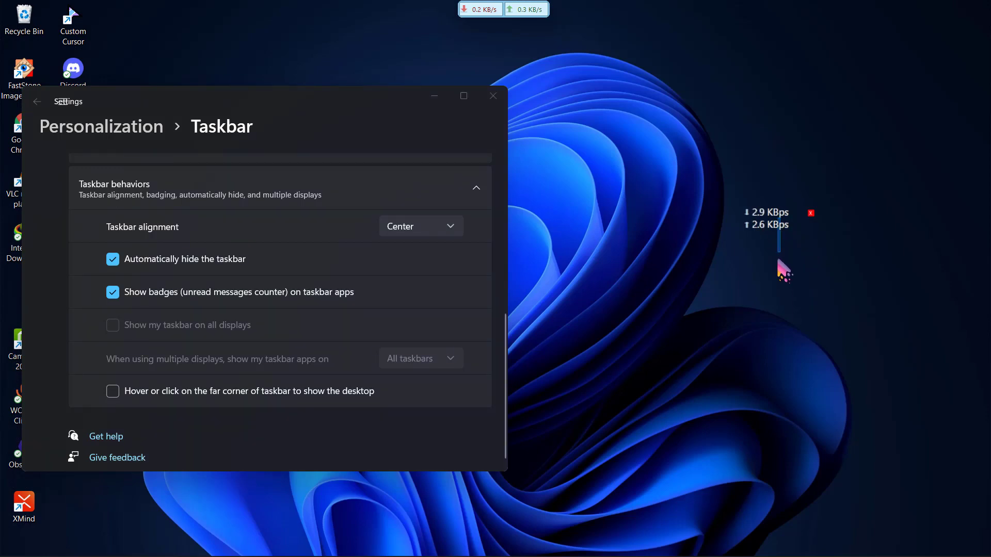
Close Windows Settings and open Net Speed Meter's settings from its tray icon.
{"action": "left_click", "coordinate": [493, 96]}
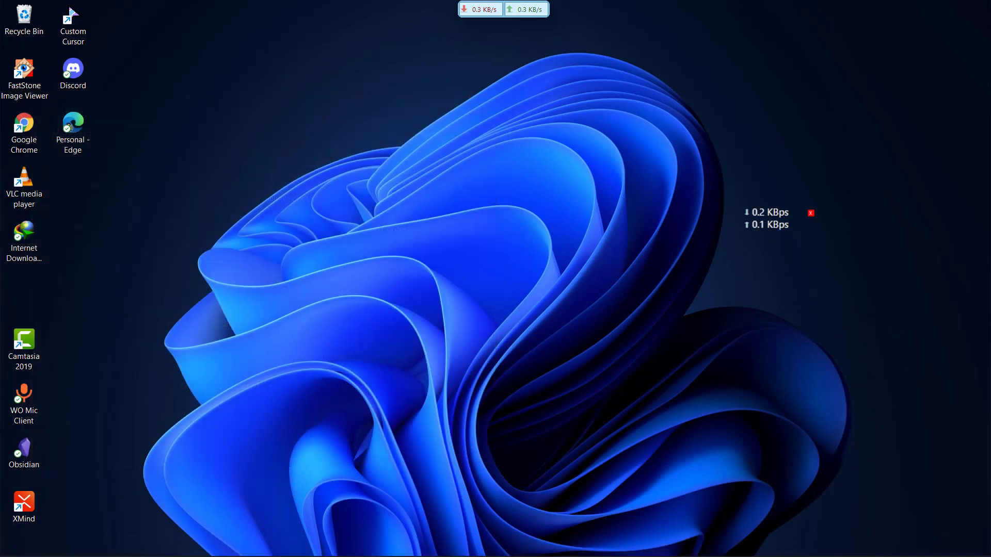
{"action": "mouse_move", "coordinate": [817, 553]}
{"action": "left_click", "coordinate": [820, 547]}
{"action": "right_click", "coordinate": [817, 526]}
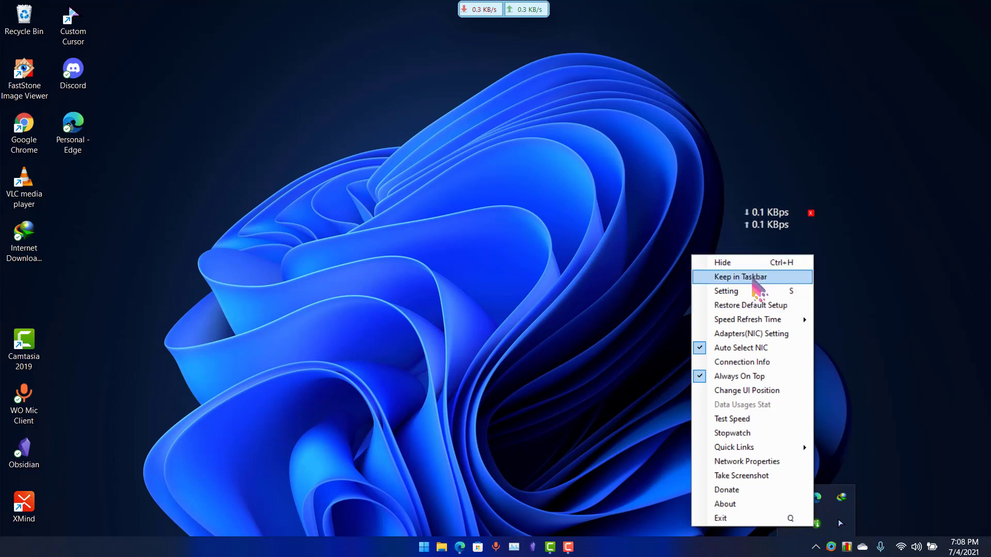
{"action": "left_click", "coordinate": [749, 293]}
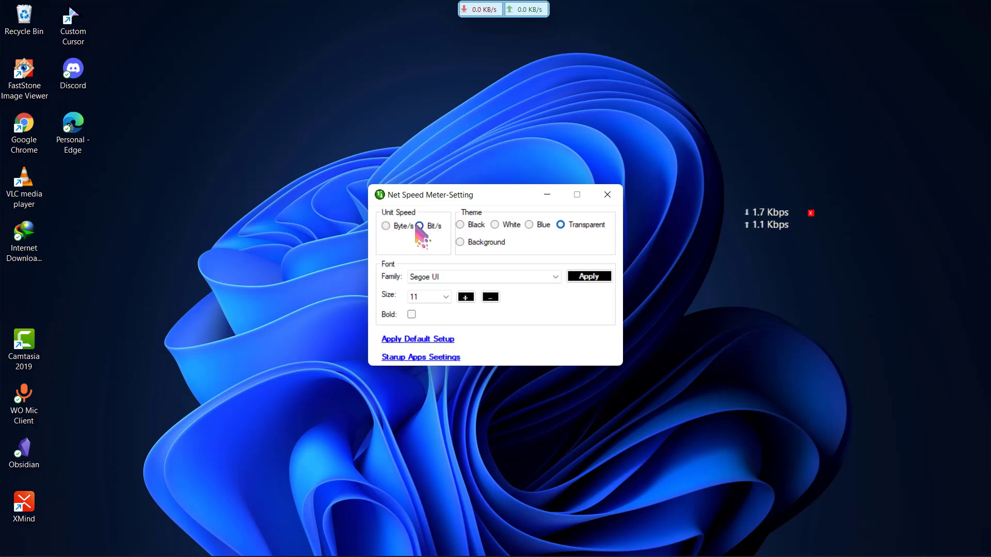
Apply bytes-per-second speeds and the White theme, then move the widget to the top-right corner.
{"action": "left_click", "coordinate": [386, 226]}
{"action": "left_click", "coordinate": [460, 224]}
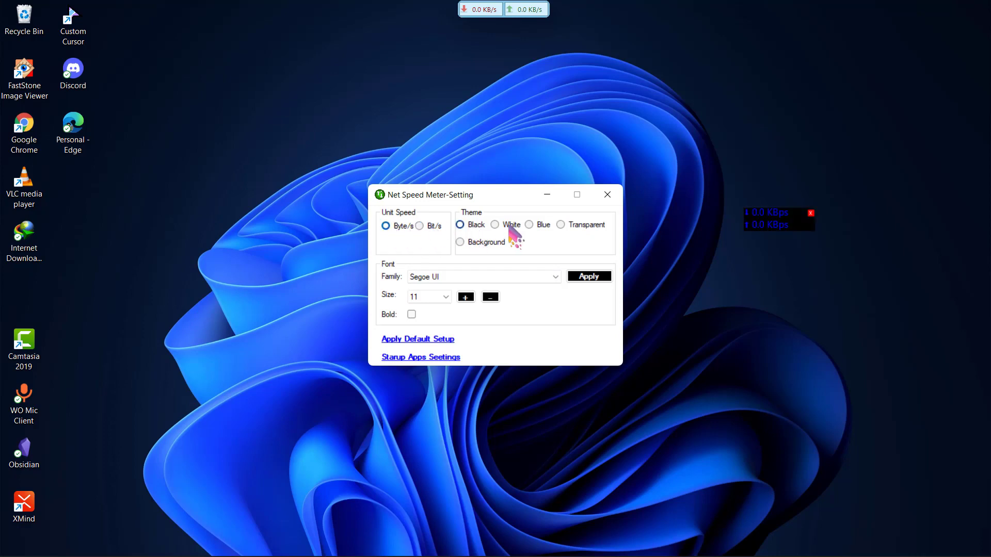
{"action": "left_click", "coordinate": [495, 225]}
{"action": "left_click", "coordinate": [560, 225]}
{"action": "left_click", "coordinate": [494, 224]}
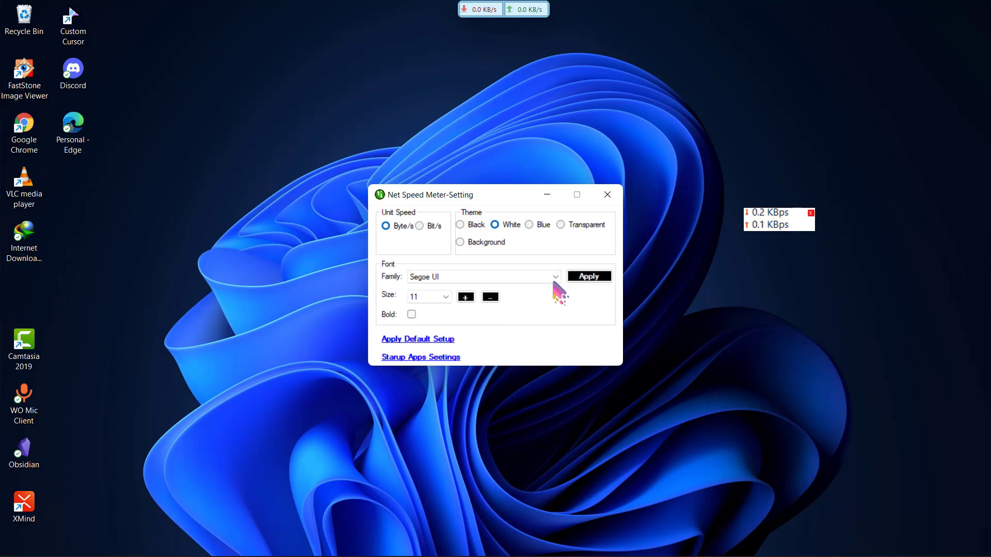
{"action": "left_click", "coordinate": [589, 277]}
{"action": "left_click", "coordinate": [556, 325]}
{"action": "left_click", "coordinate": [607, 194]}
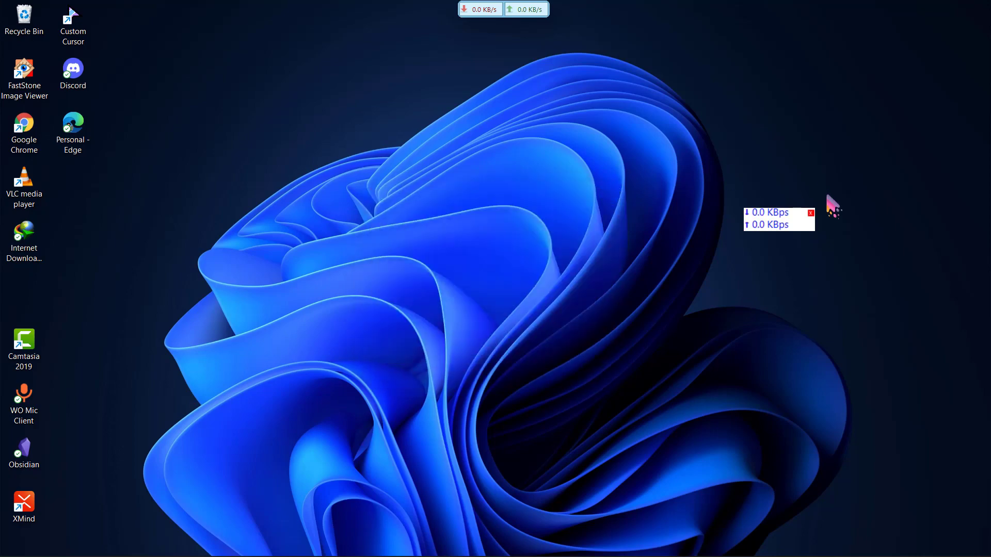
{"action": "mouse_move", "coordinate": [790, 224]}
{"action": "left_mouse_down"}
{"action": "mouse_move", "coordinate": [913, 189]}
{"action": "mouse_move", "coordinate": [391, 155]}
{"action": "mouse_move", "coordinate": [949, 15]}
{"action": "left_mouse_up"}
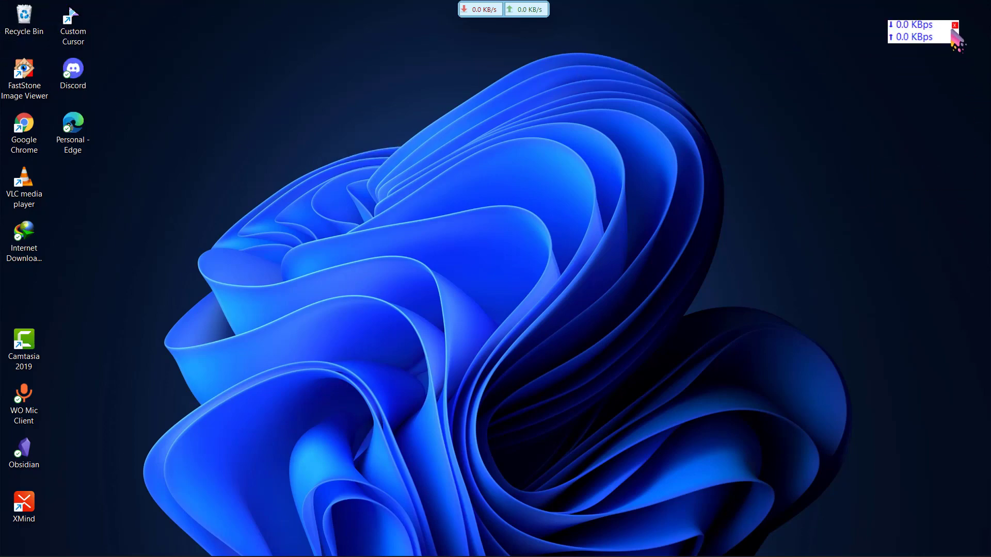
{"action": "key", "text": "alt+Tab"}
{"action": "left_click", "coordinate": [890, 41]}
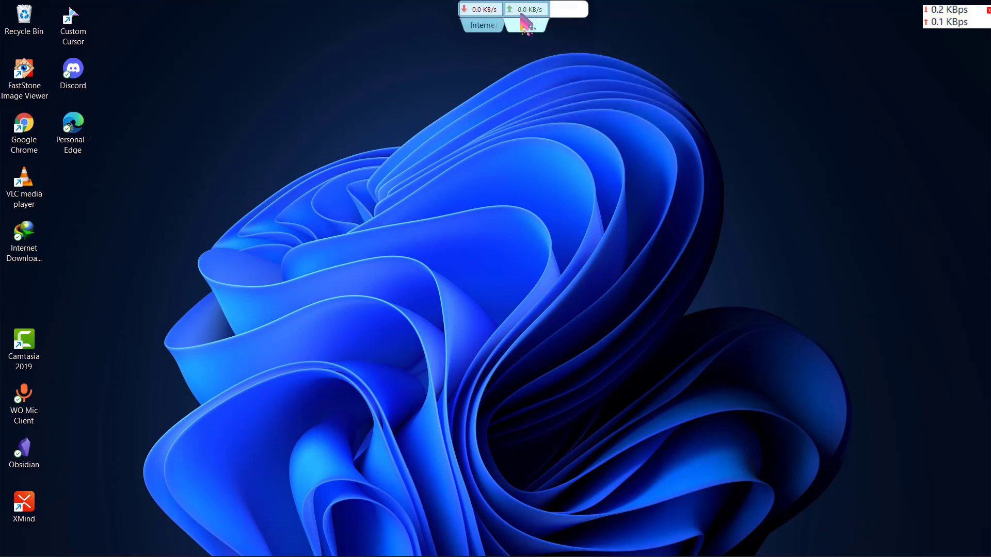
{"action": "mouse_move", "coordinate": [526, 10]}
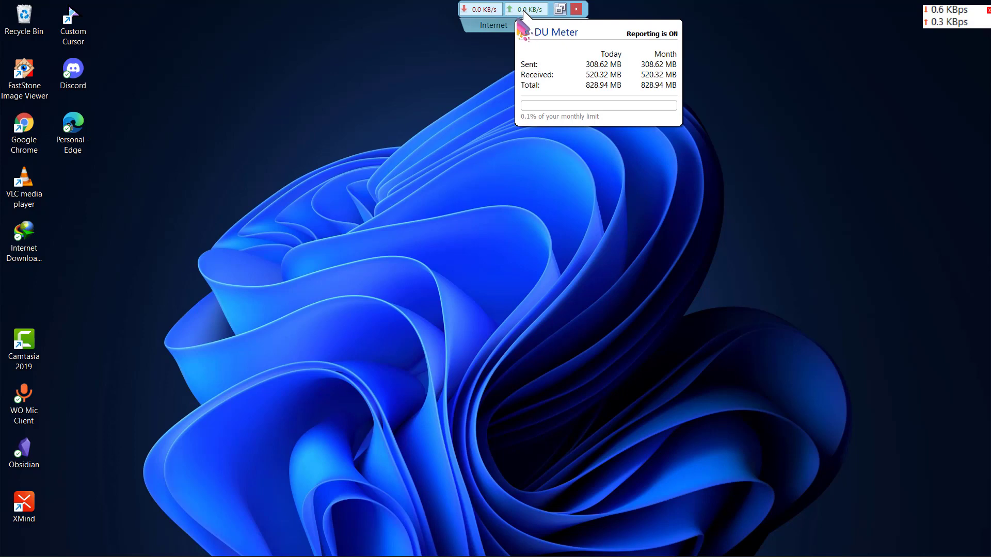
{"action": "left_click", "coordinate": [559, 9]}
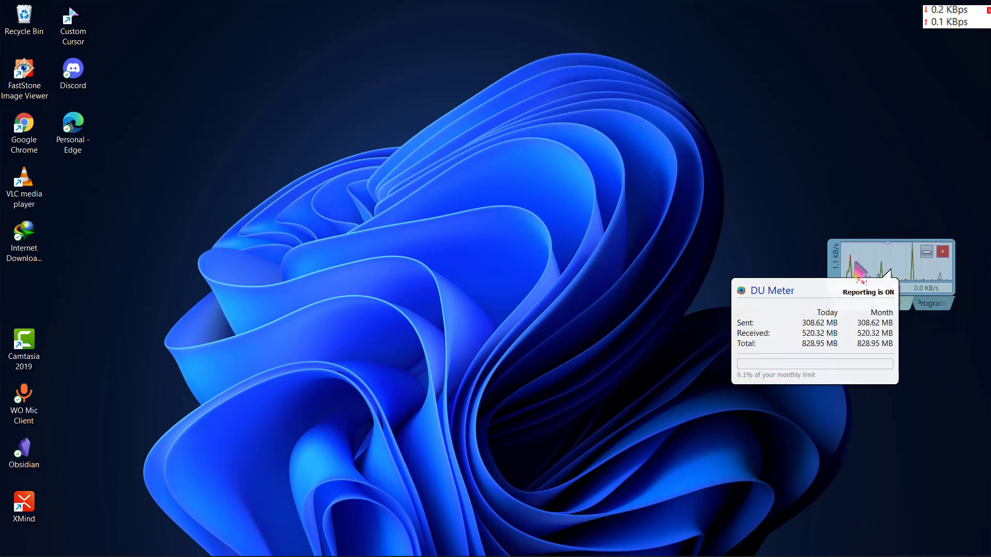
{"action": "left_click", "coordinate": [927, 252]}
{"action": "mouse_move", "coordinate": [503, 10]}
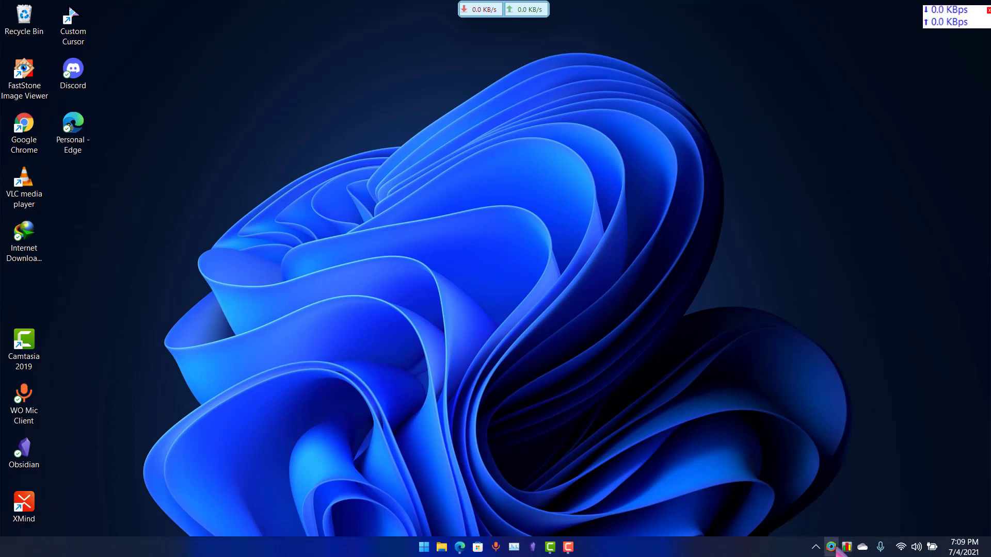
{"action": "right_click", "coordinate": [831, 547]}
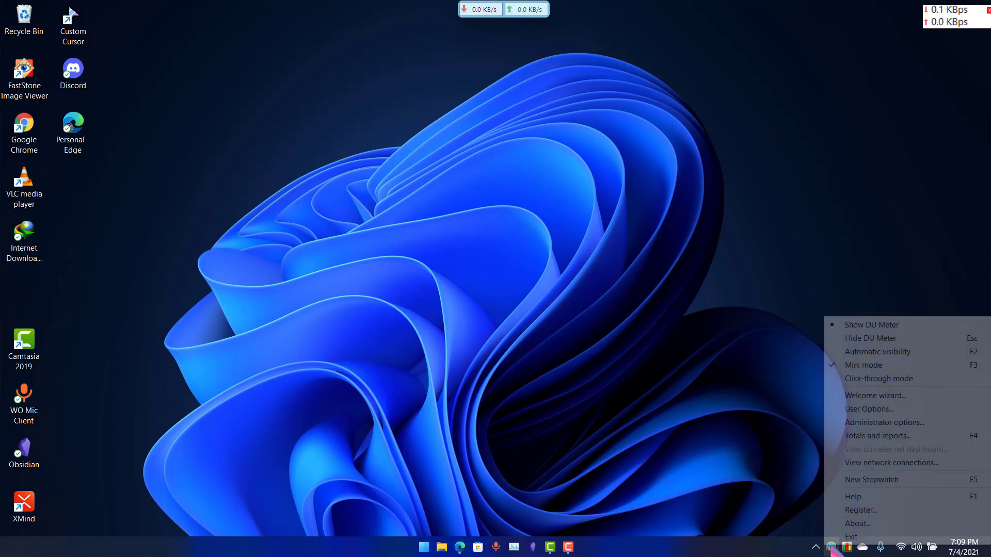
{"action": "left_click", "coordinate": [856, 325]}
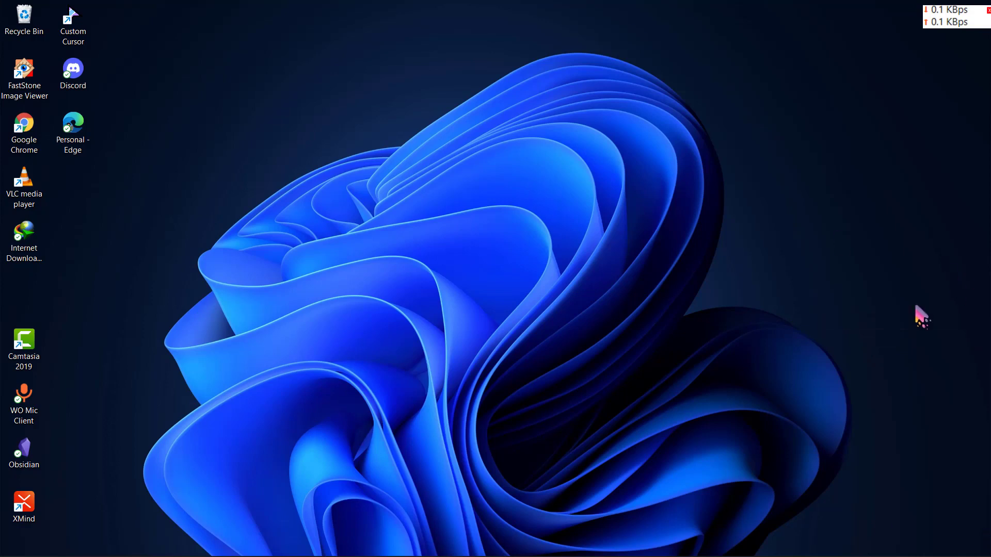
{"action": "right_click", "coordinate": [831, 547]}
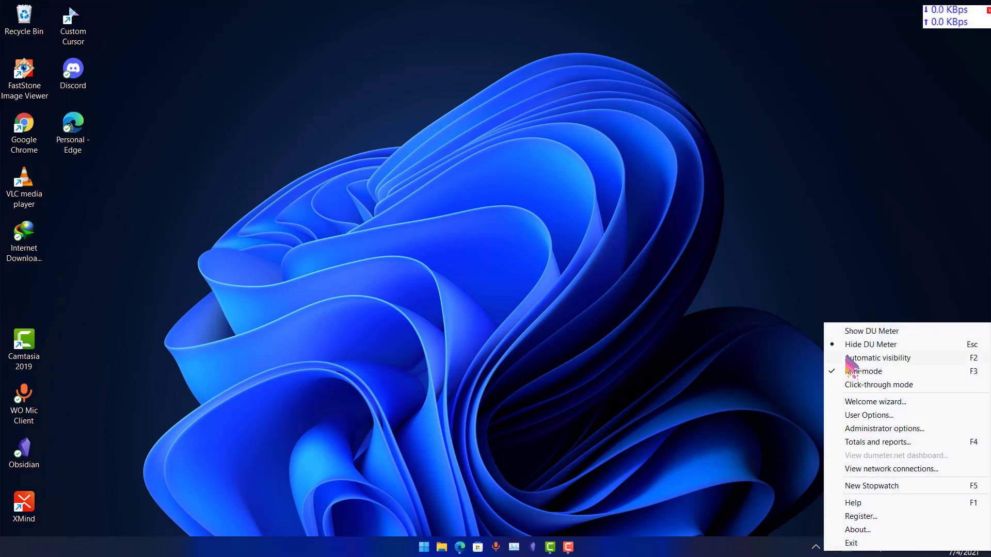
{"action": "left_click", "coordinate": [852, 327]}
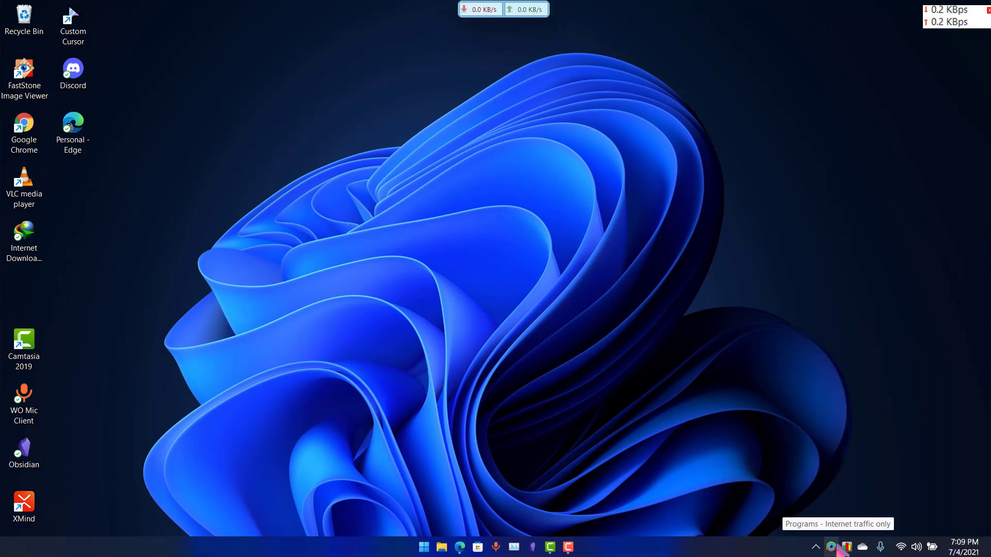
{"action": "right_click", "coordinate": [831, 547]}
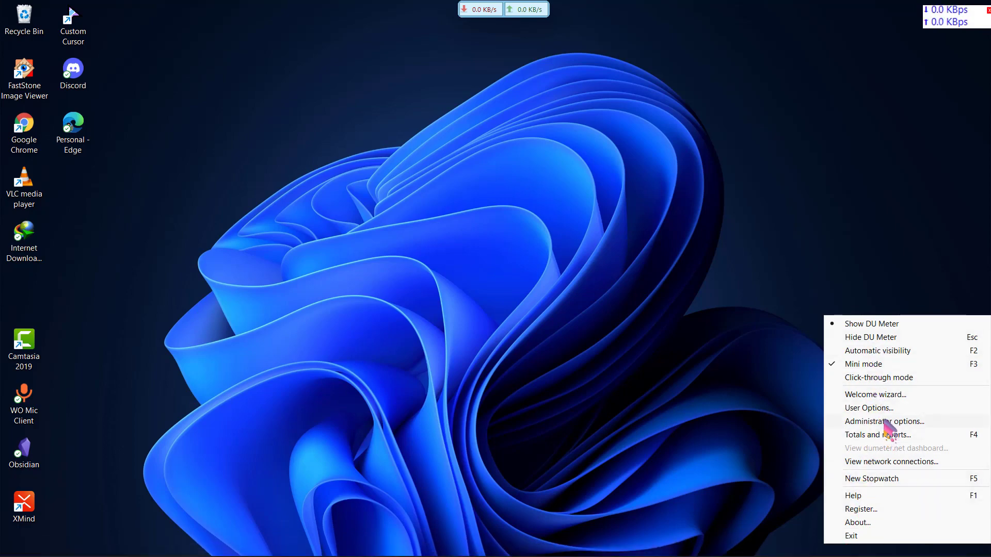
{"action": "left_click", "coordinate": [884, 421]}
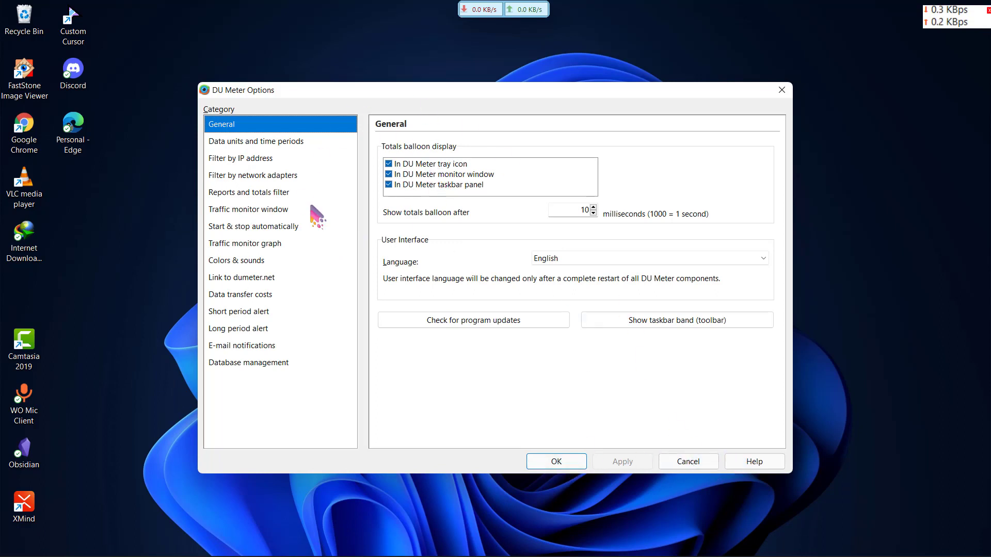
{"action": "left_click_drag", "start_coordinate": [698, 92], "coordinate": [607, 62]}
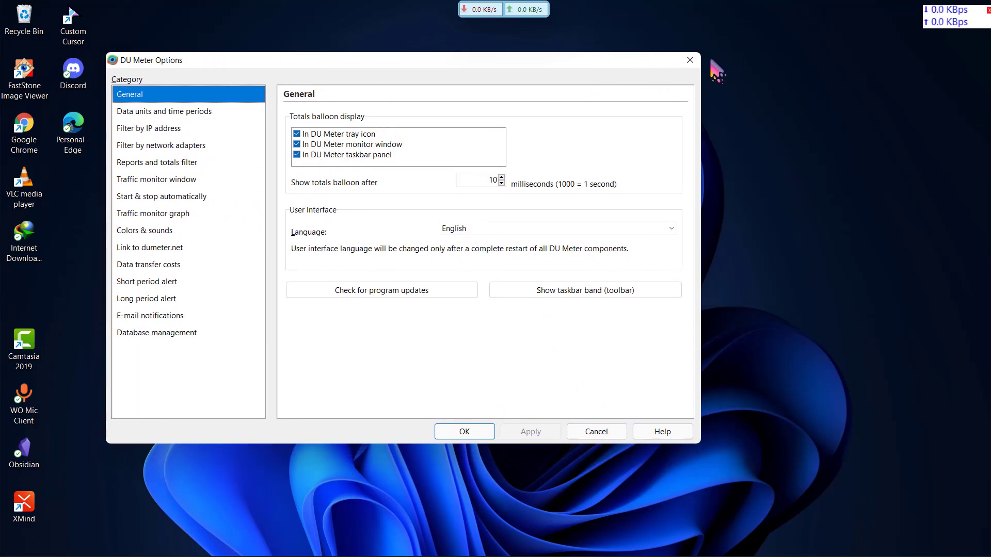
{"action": "left_click", "coordinate": [689, 60]}
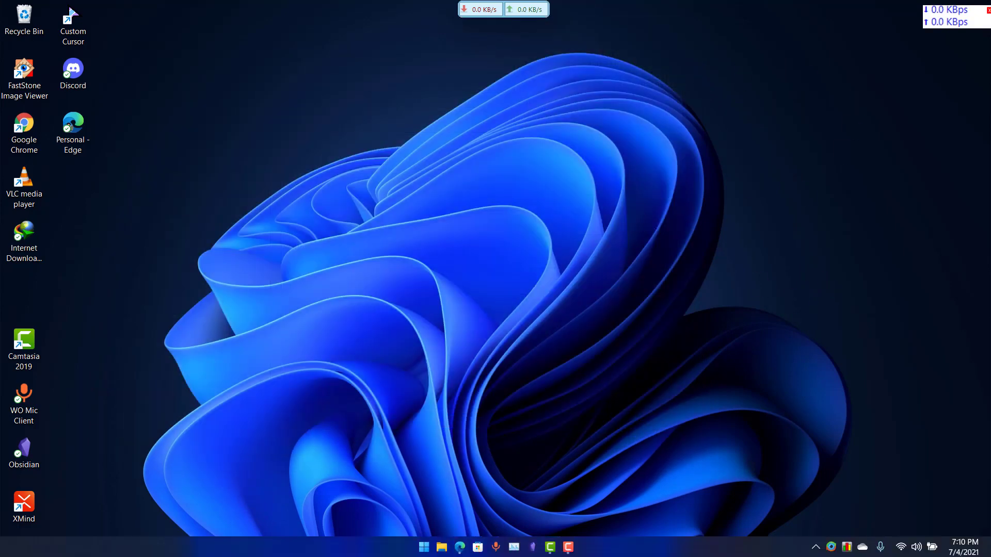
{"action": "left_click", "coordinate": [464, 548]}
{"action": "left_click", "coordinate": [246, 35]}
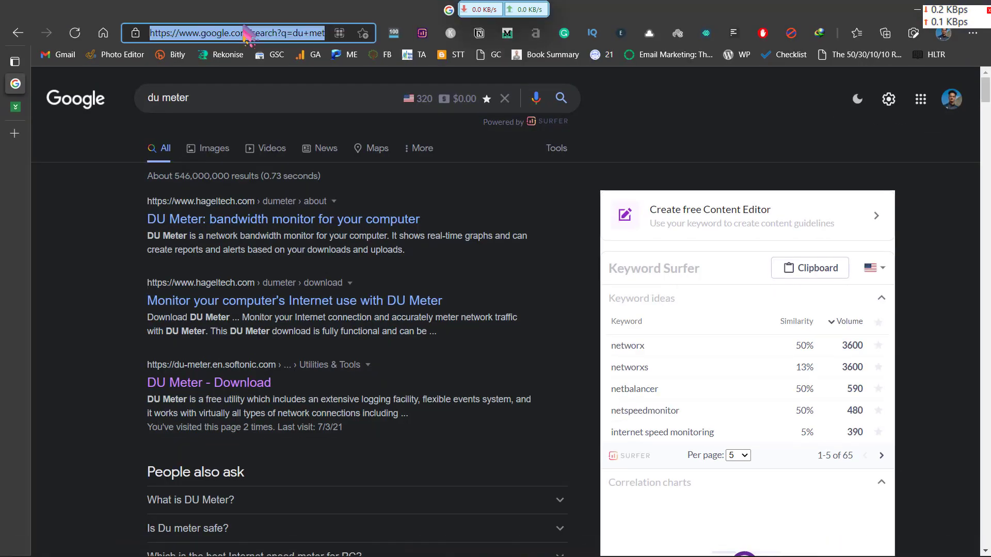
{"action": "type", "text": "networx"}
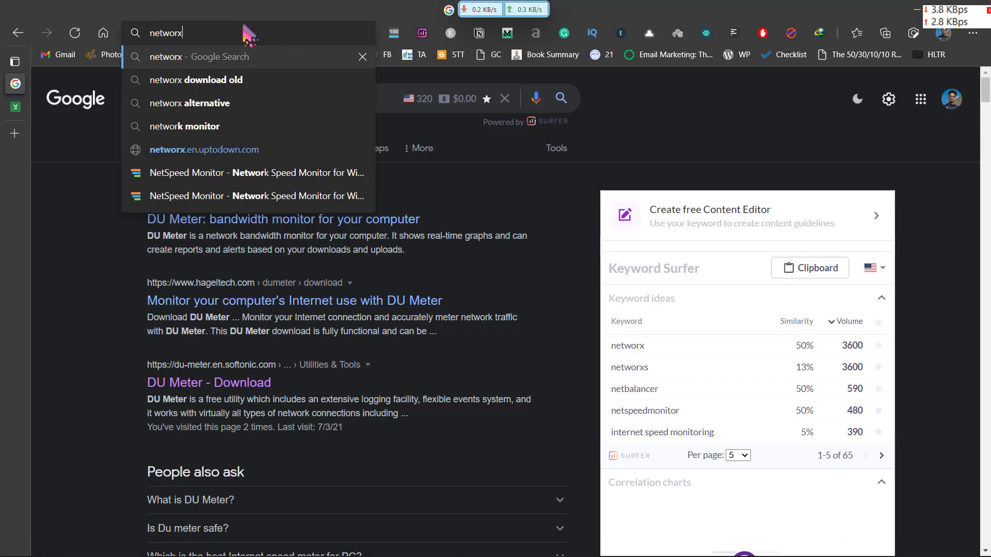
{"action": "key", "text": "Return"}
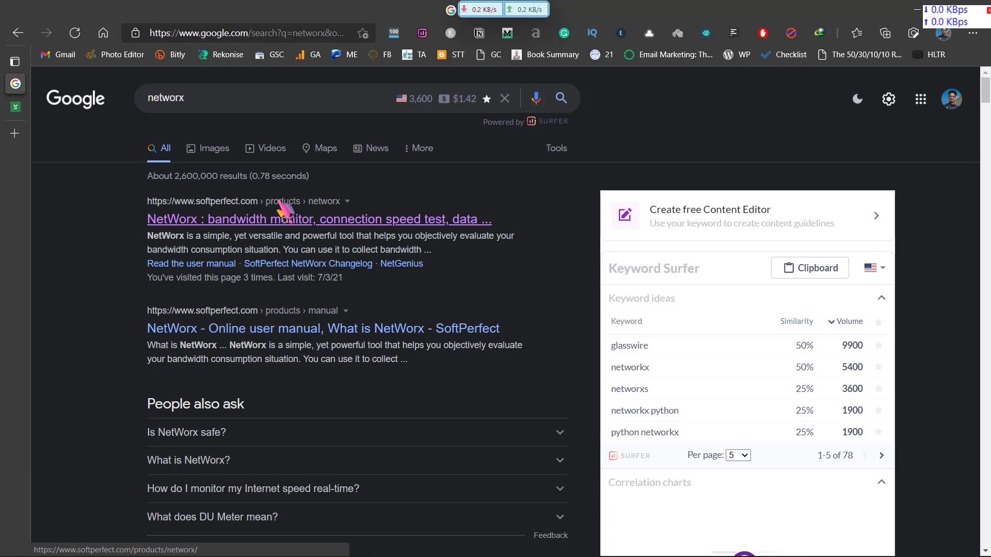
{"action": "mouse_move", "coordinate": [301, 237]}
{"action": "left_mouse_down"}
{"action": "mouse_move", "coordinate": [408, 249]}
{"action": "mouse_move", "coordinate": [375, 235]}
{"action": "left_mouse_up"}
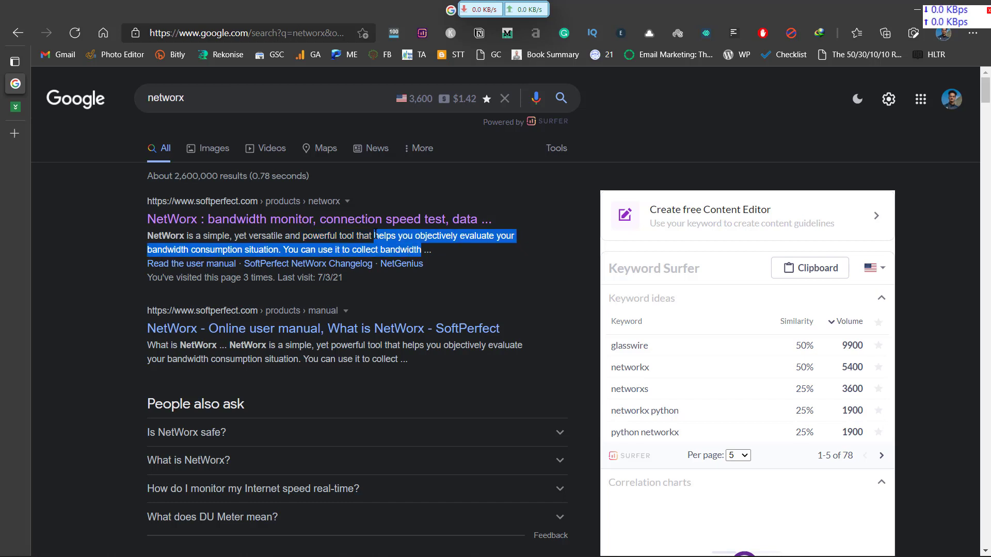
{"action": "left_click", "coordinate": [851, 145]}
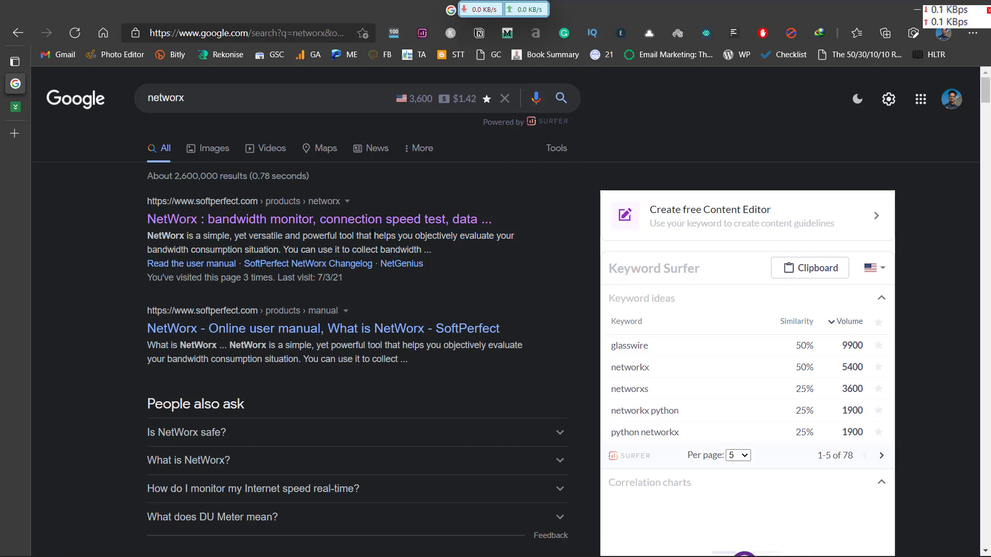
{"action": "mouse_move", "coordinate": [815, 31]}
{"action": "left_mouse_down"}
{"action": "mouse_move", "coordinate": [755, 78]}
{"action": "mouse_move", "coordinate": [479, 115]}
{"action": "left_mouse_up"}
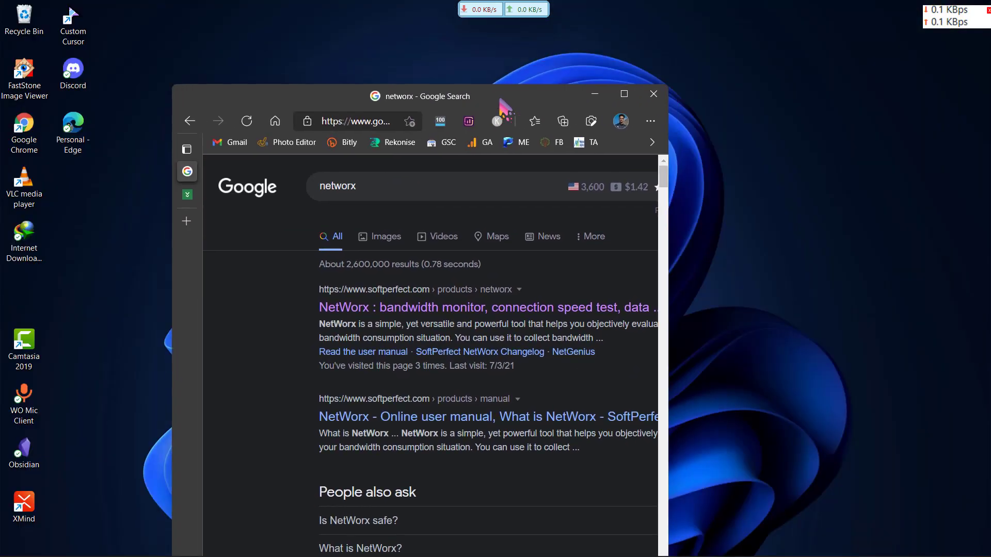
{"action": "left_click", "coordinate": [428, 311]}
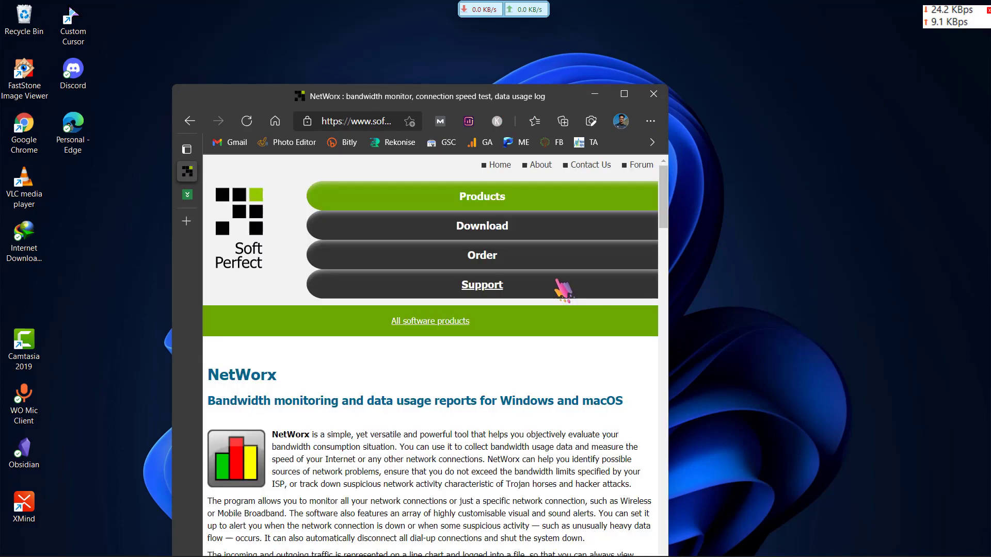
{"action": "double_click", "coordinate": [626, 96]}
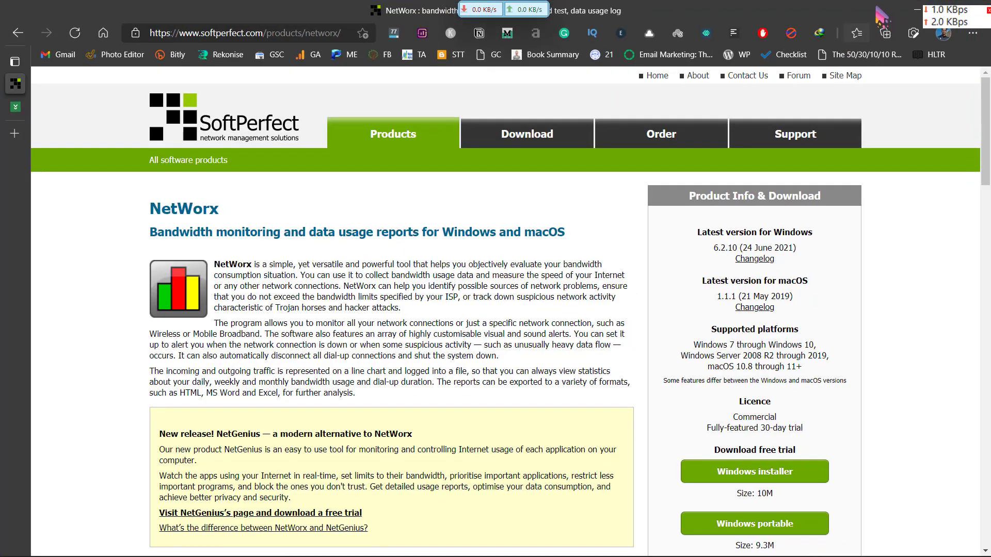
{"action": "double_click", "coordinate": [712, 16]}
{"action": "left_click", "coordinate": [659, 36]}
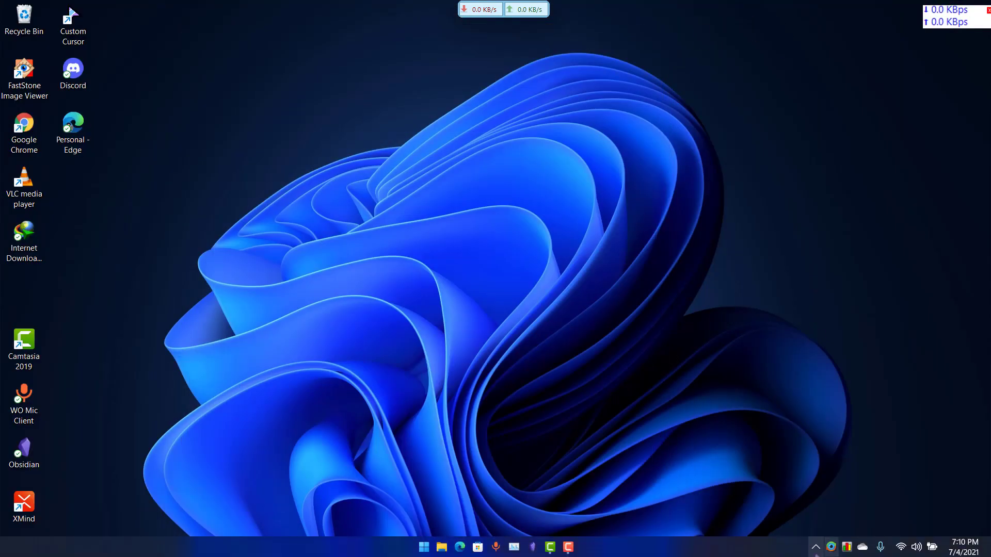